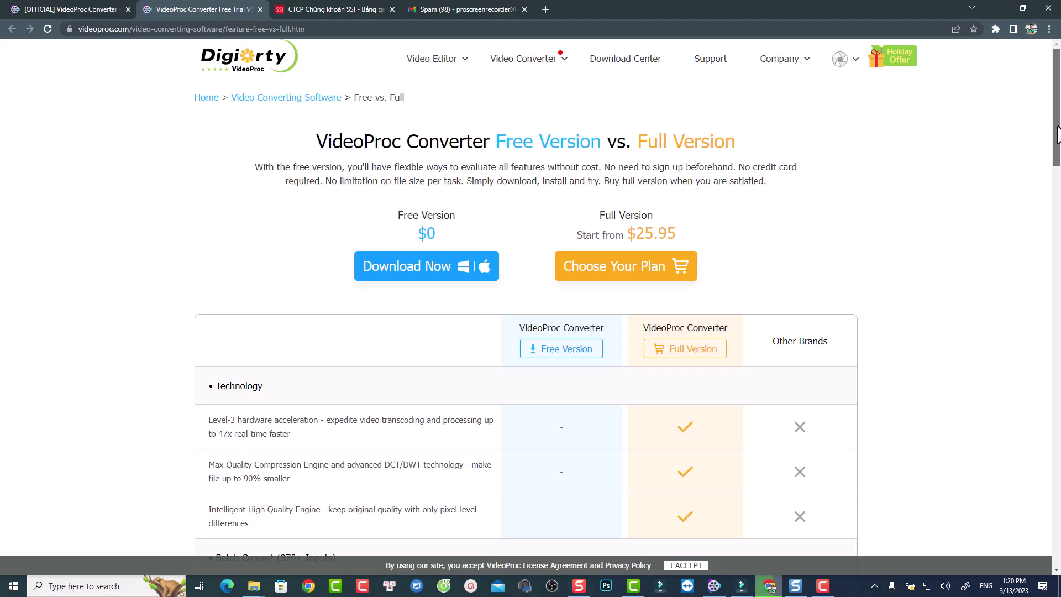
# Step: Scroll the Free vs. Full comparison page, then start the free VideoProc Converter V5.4 download
pyautogui.moveTo(1056, 121); pyautogui.dragTo(1042, 409)
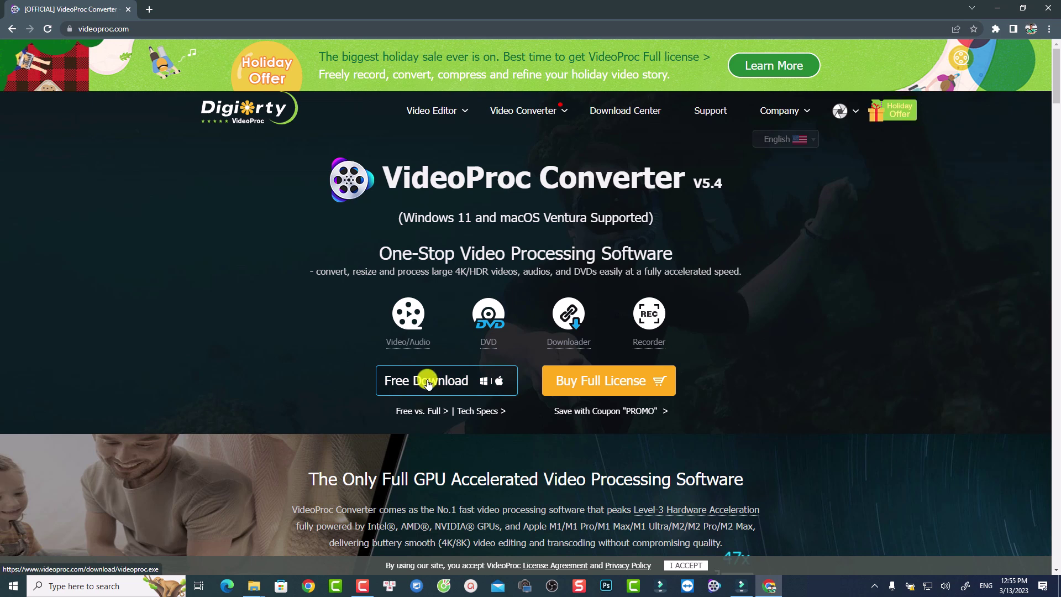
pyautogui.click(428, 383)
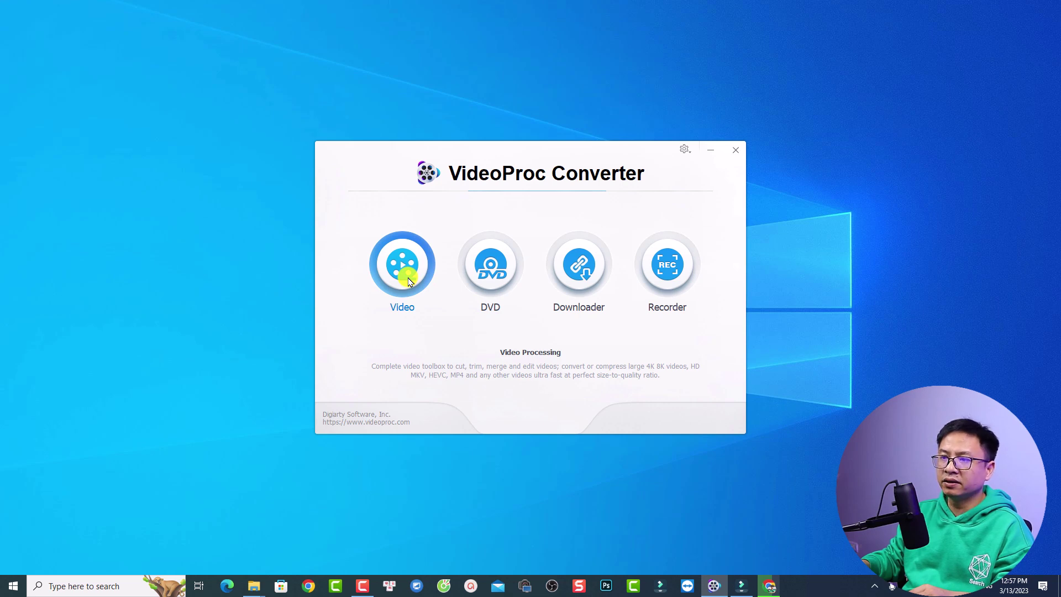
# Step: Open VideoProc's Video workspace and bring up the MOV Files folder in File Explorer
pyautogui.click(420, 297)
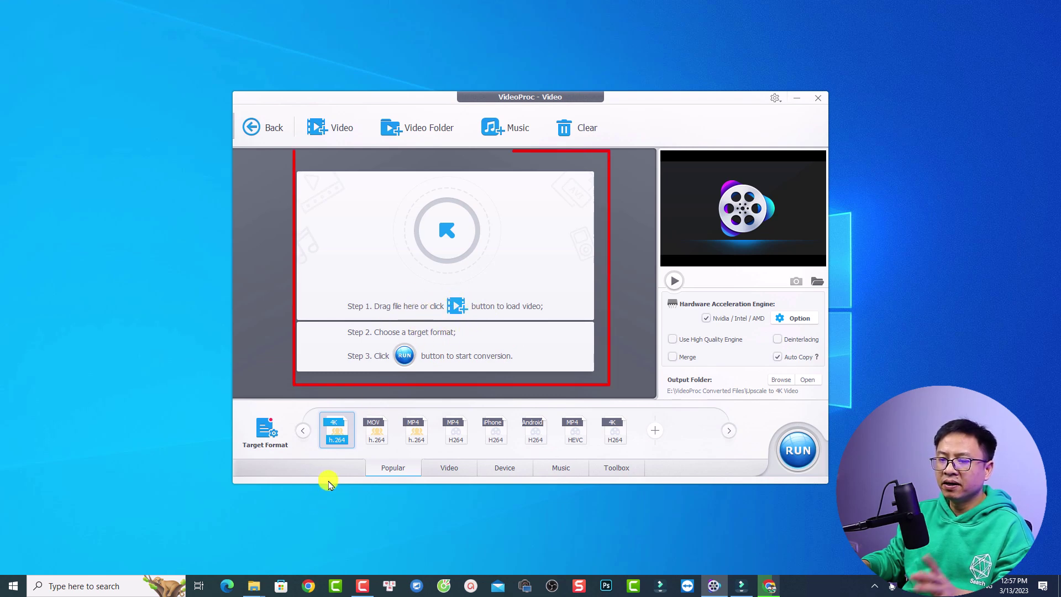
pyautogui.moveTo(253, 585)
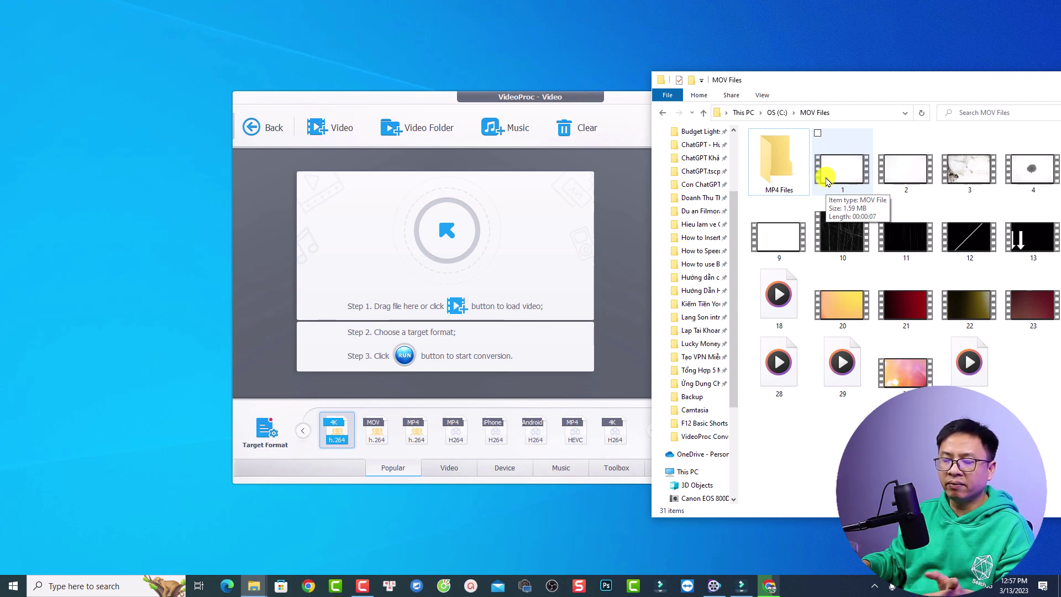
# Step: Drag 1.mov from MOV Files into VideoProc, then rearrange the windows and minimize Explorer
pyautogui.moveTo(839, 169); pyautogui.dragTo(450, 280)
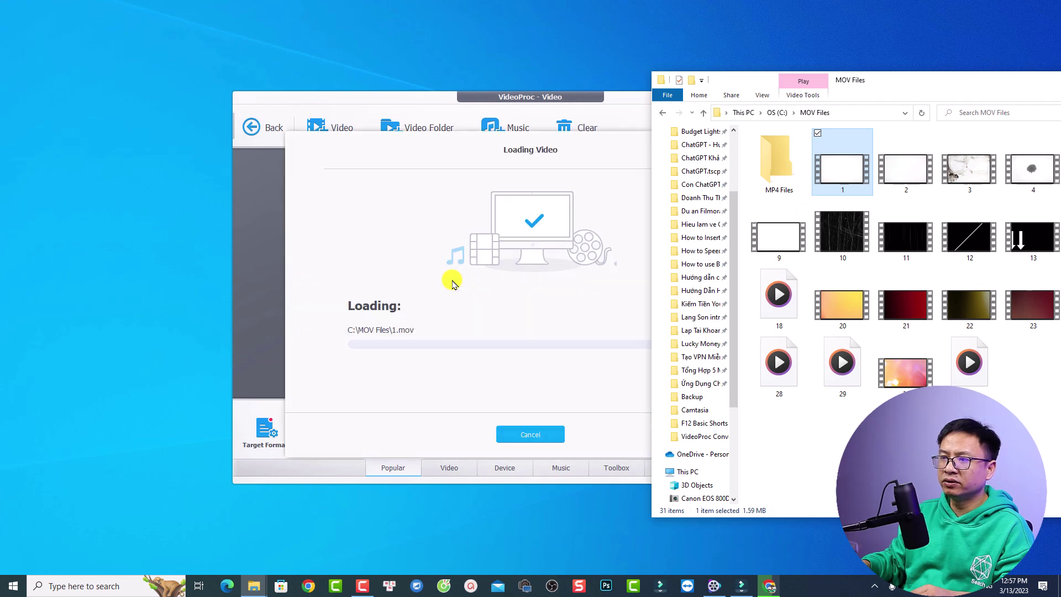
pyautogui.click(635, 98)
pyautogui.moveTo(638, 100); pyautogui.dragTo(475, 51)
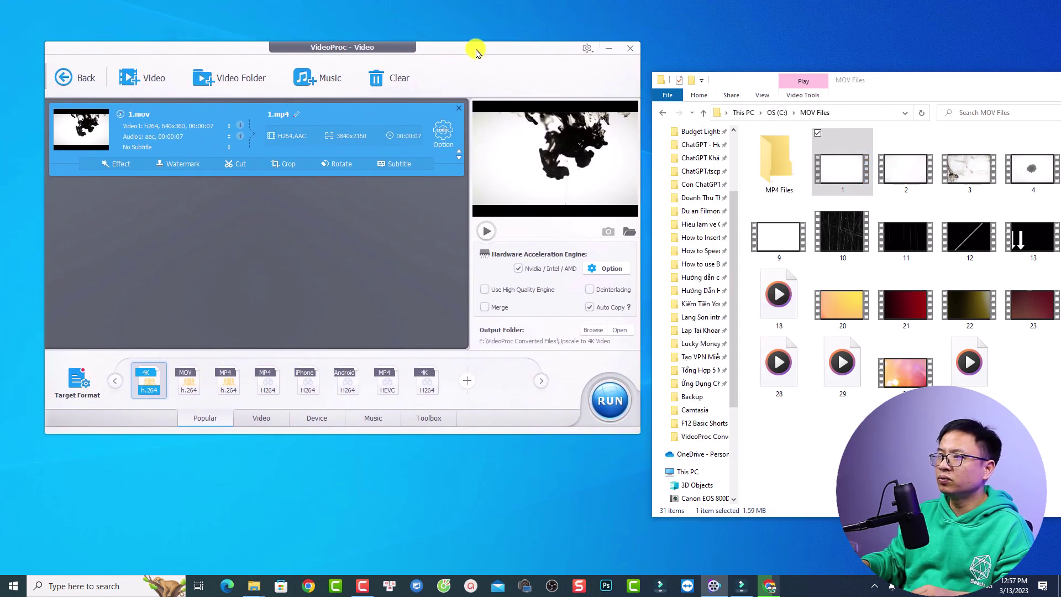
pyautogui.moveTo(906, 94); pyautogui.dragTo(662, 86)
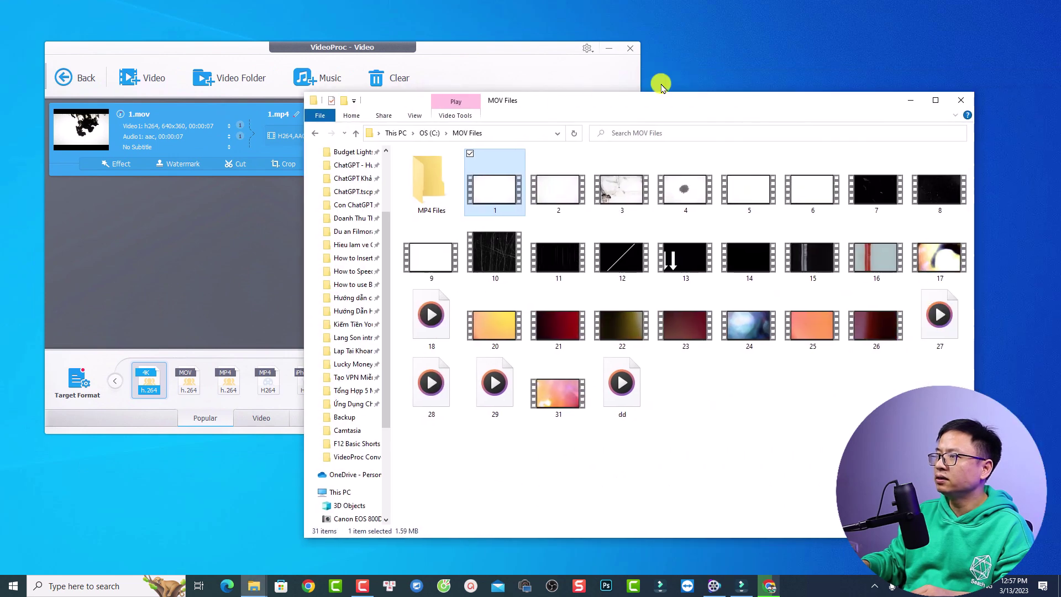
pyautogui.click(906, 100)
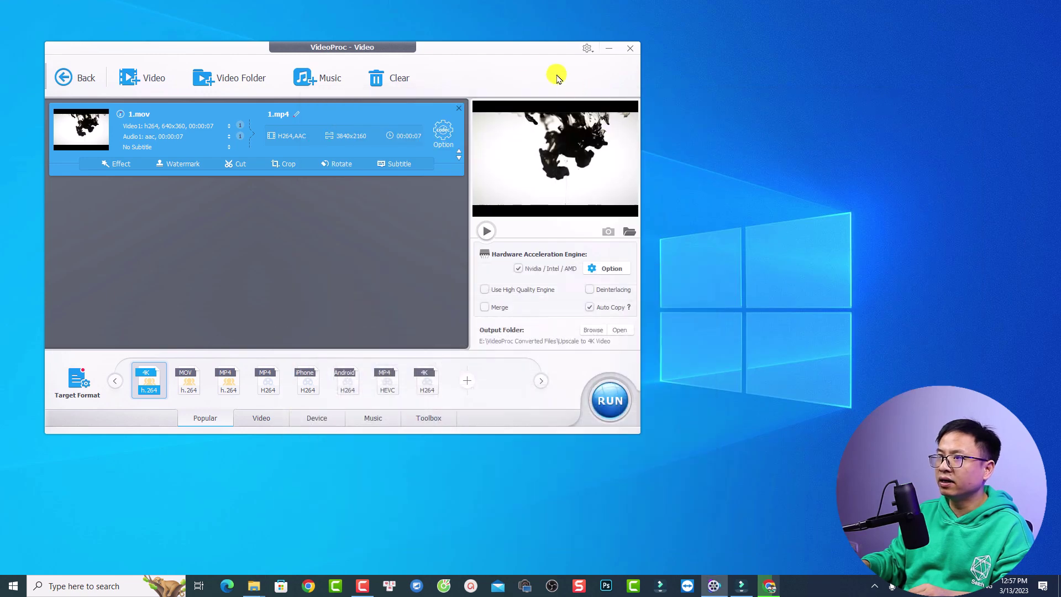
pyautogui.moveTo(485, 52); pyautogui.dragTo(692, 51)
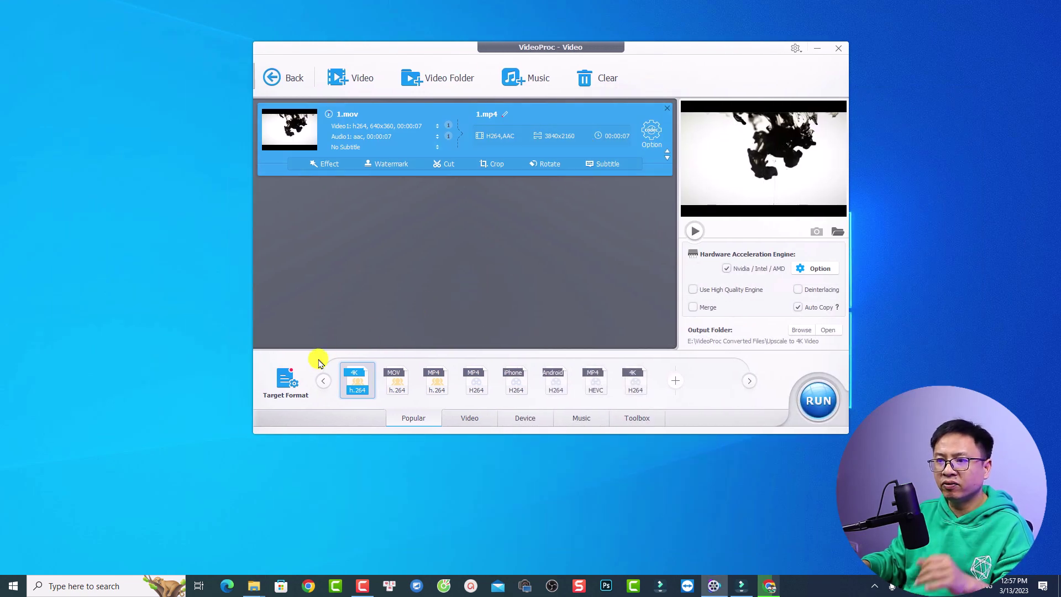
# Step: Choose General Profiles > MP4 Video (H264) as the target, with the quality slider at HQ
pyautogui.click(281, 386)
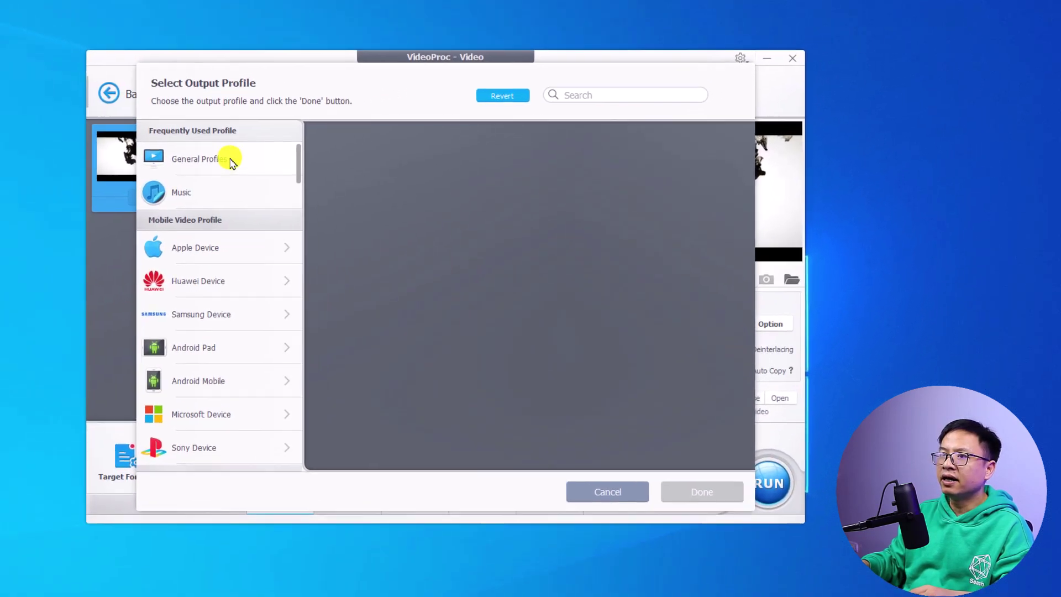
pyautogui.click(189, 163)
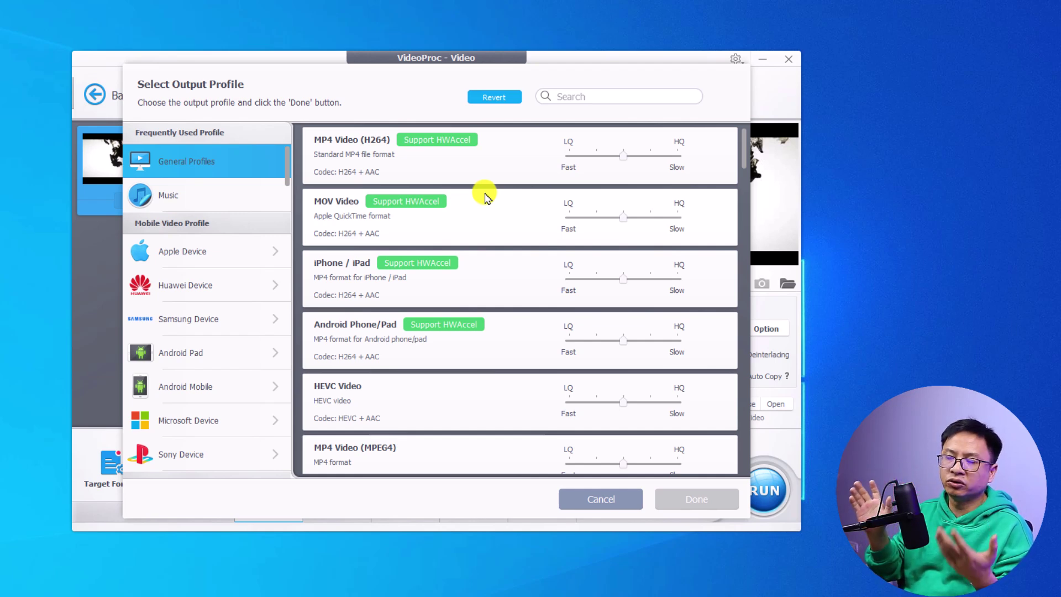
pyautogui.click(357, 154)
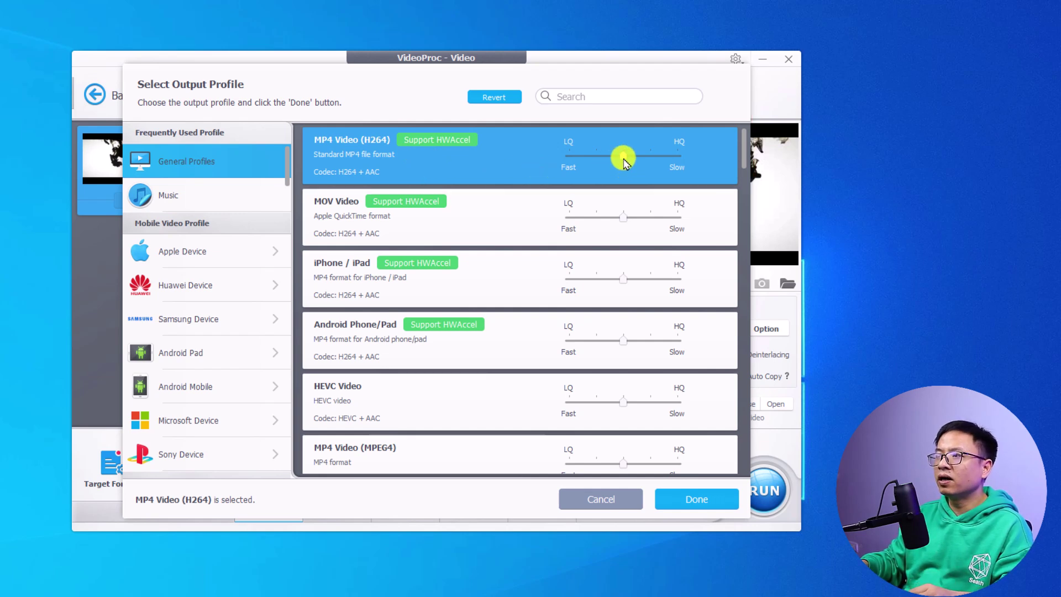
pyautogui.moveTo(625, 162); pyautogui.dragTo(676, 162)
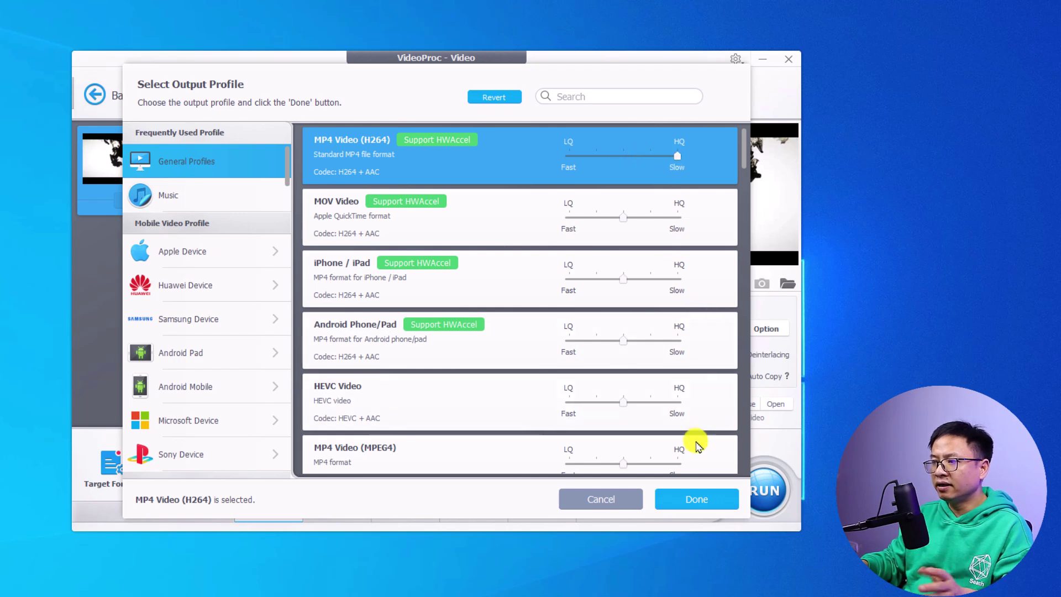
pyautogui.click(694, 500)
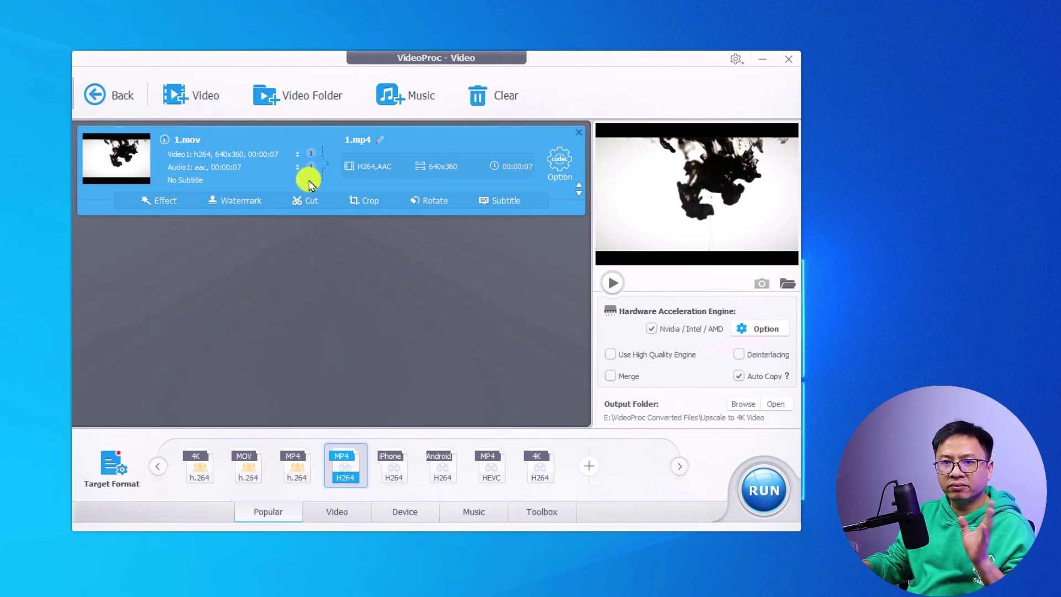
pyautogui.click(180, 211)
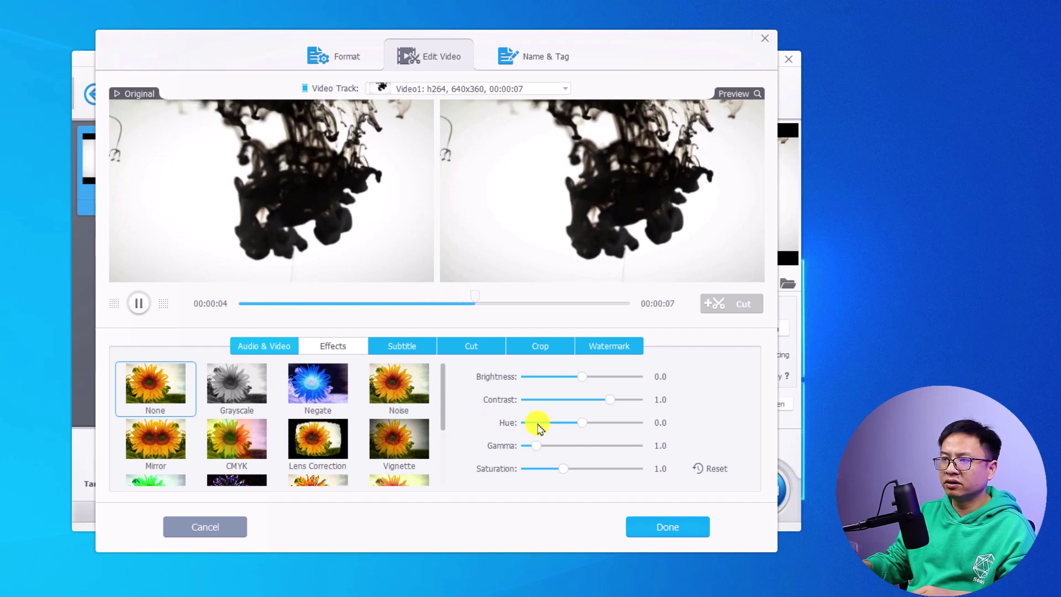
pyautogui.click(469, 348)
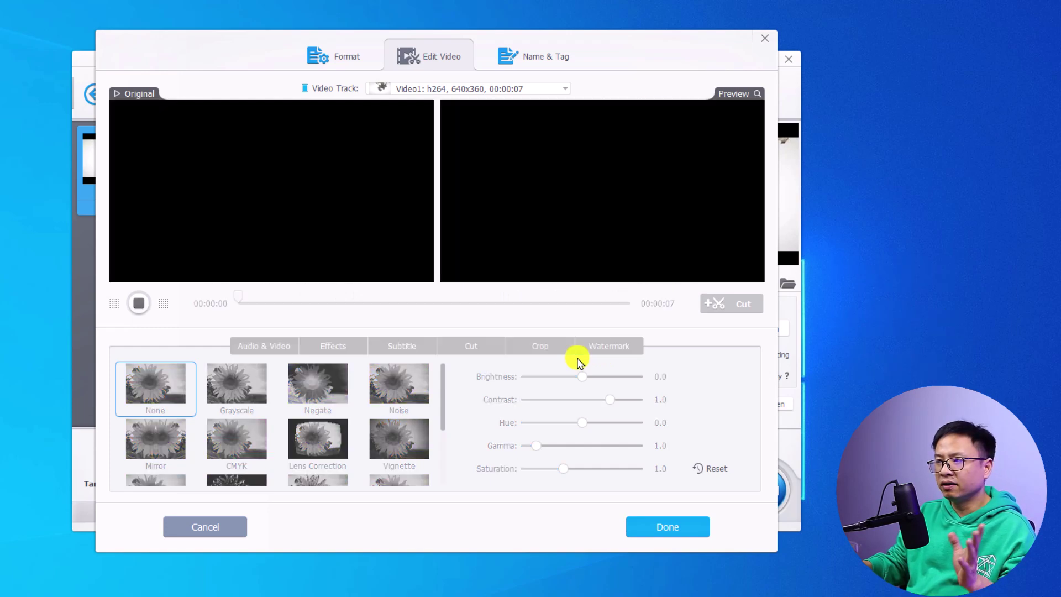
pyautogui.click(669, 529)
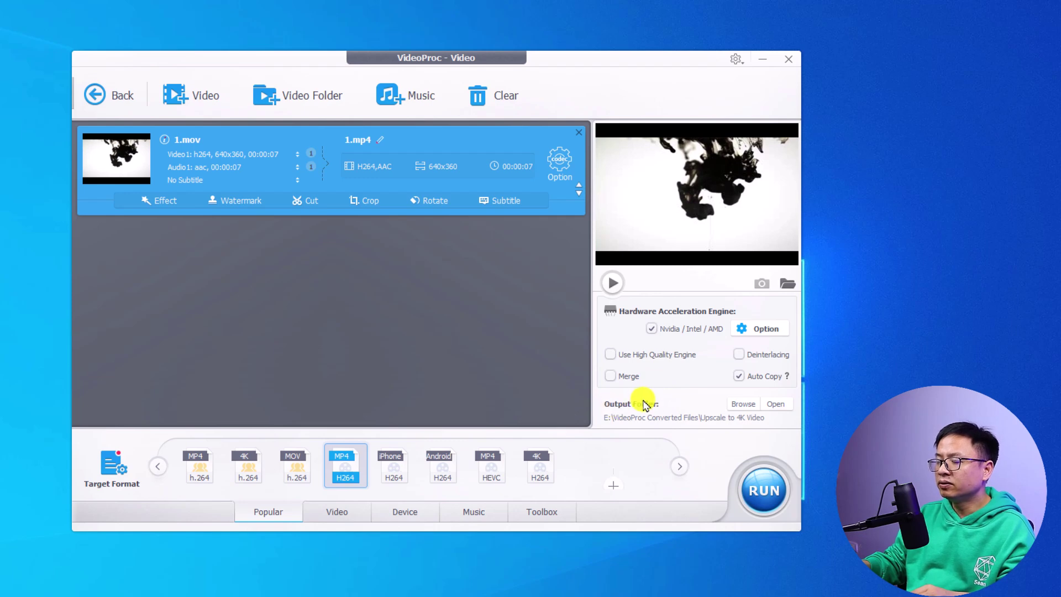
# Step: Create a 'Converted Files' folder on the Desktop and select it as the output folder
pyautogui.click(744, 404)
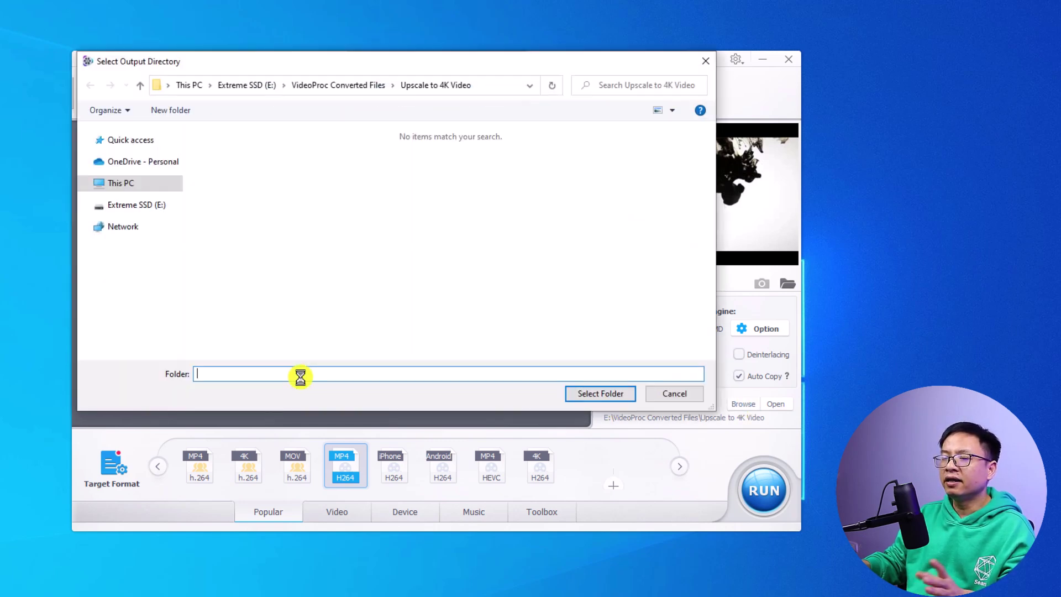
pyautogui.moveTo(173, 280); pyautogui.dragTo(173, 138)
pyautogui.click(130, 160)
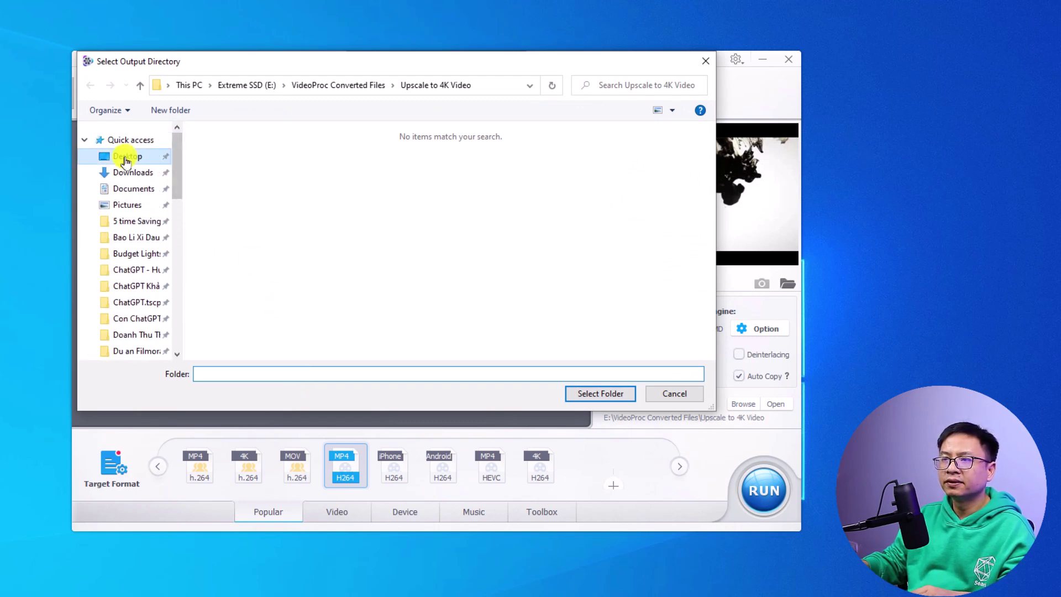
pyautogui.rightClick(365, 235)
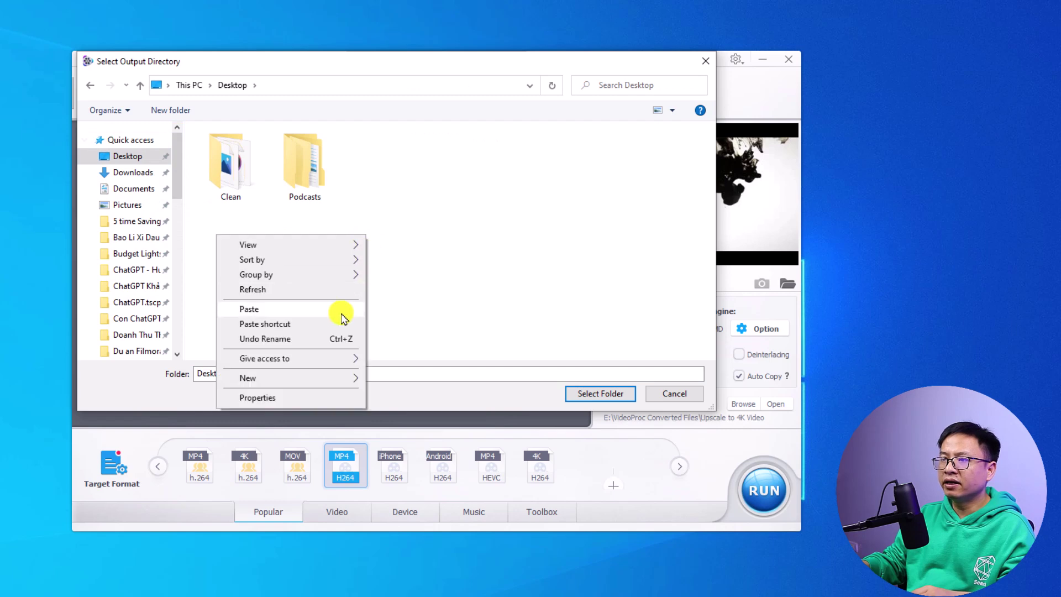
pyautogui.moveTo(313, 382)
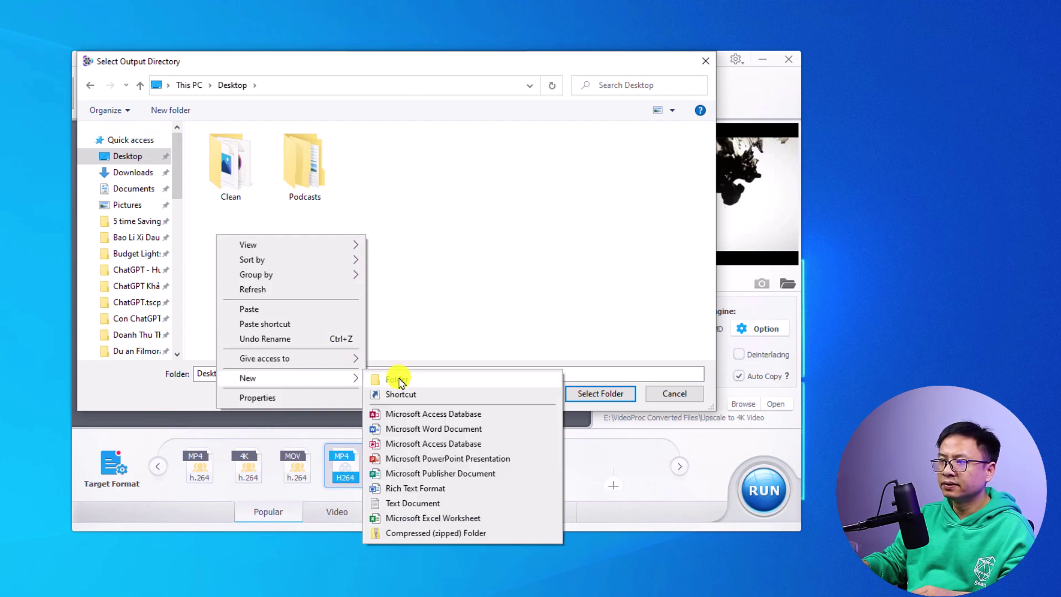
pyautogui.click(396, 381)
pyautogui.write('Converted Files')
pyautogui.click(588, 398)
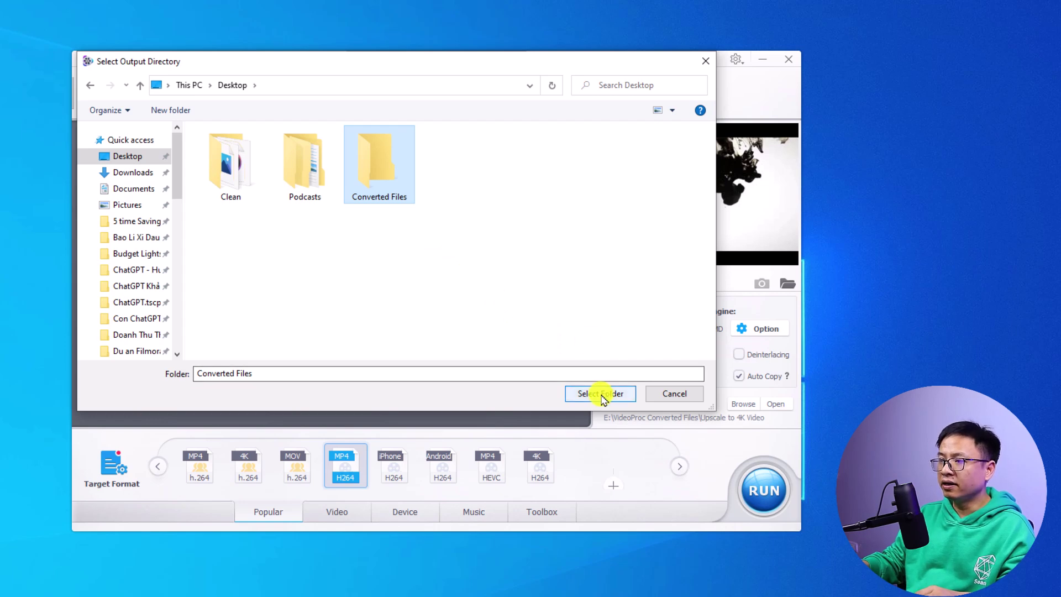
pyautogui.click(602, 394)
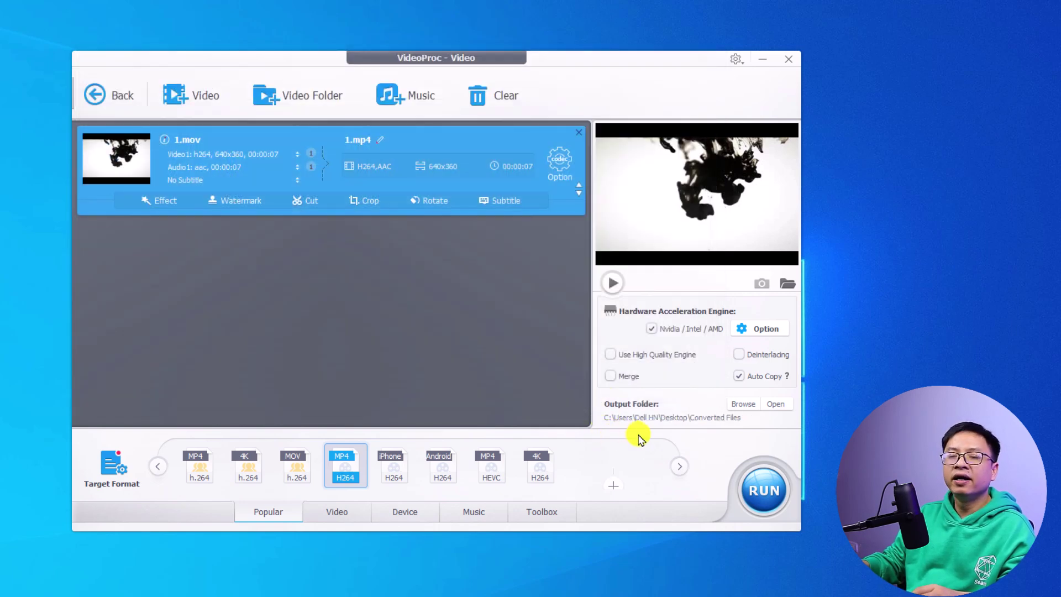
# Step: Convert 1.mov to MP4, then view and close the properties of 1.mp4
pyautogui.click(766, 501)
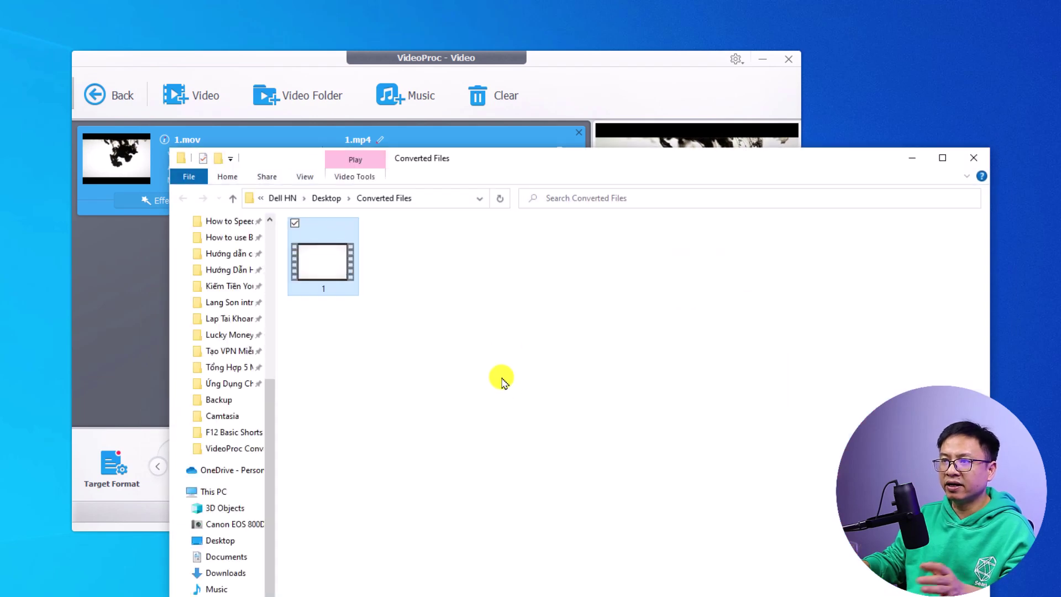
pyautogui.rightClick(326, 275)
pyautogui.click(220, 574)
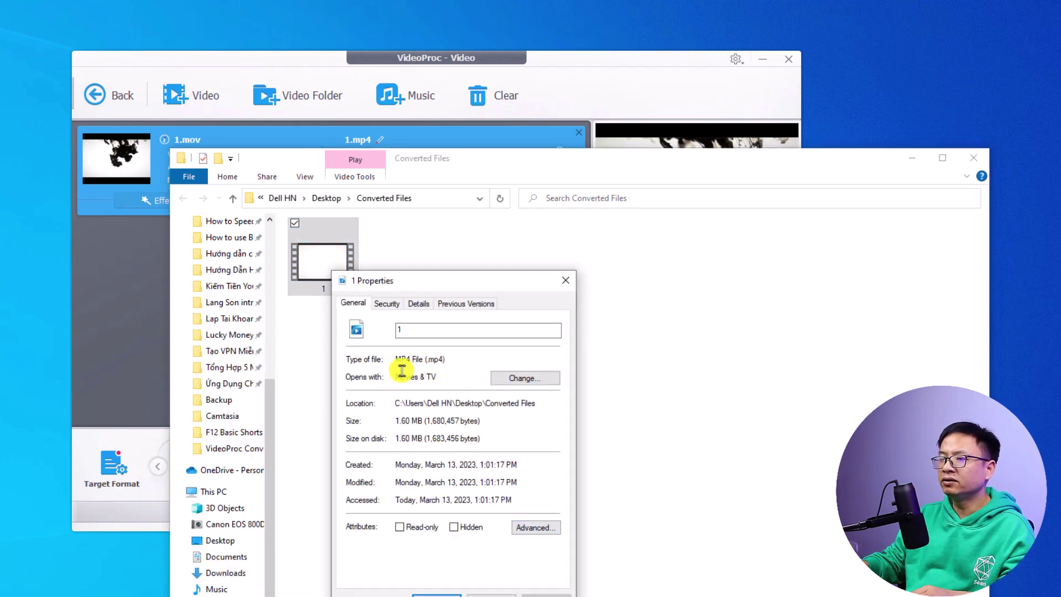
pyautogui.click(566, 280)
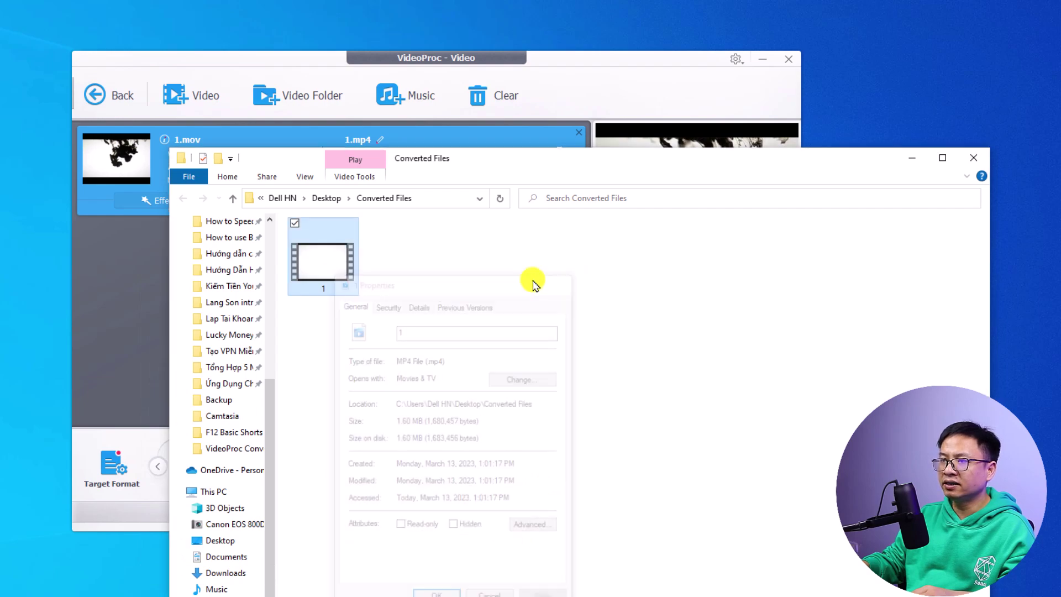
# Step: Play 1.mp4 in Movies & TV, close the player and folder, and remove 1.mov from the list
pyautogui.doubleClick(330, 273)
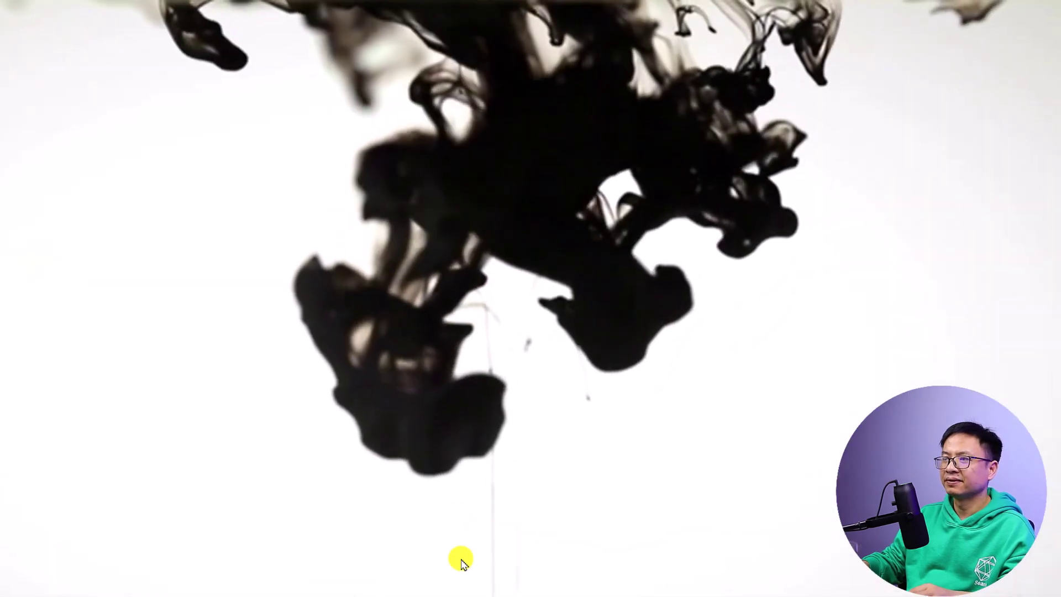
pyautogui.moveTo(471, 546)
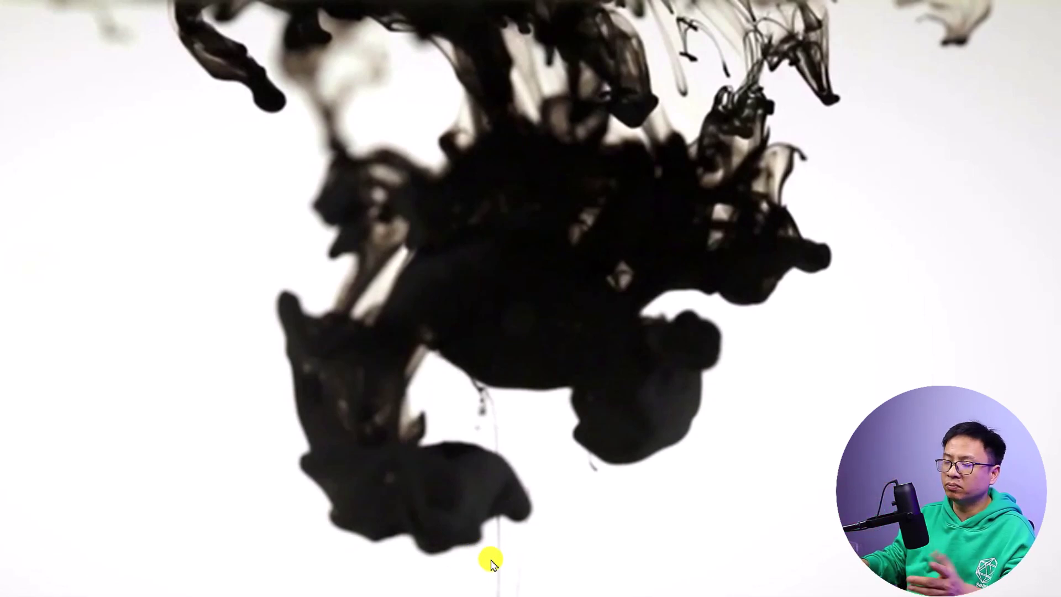
pyautogui.press('Escape')
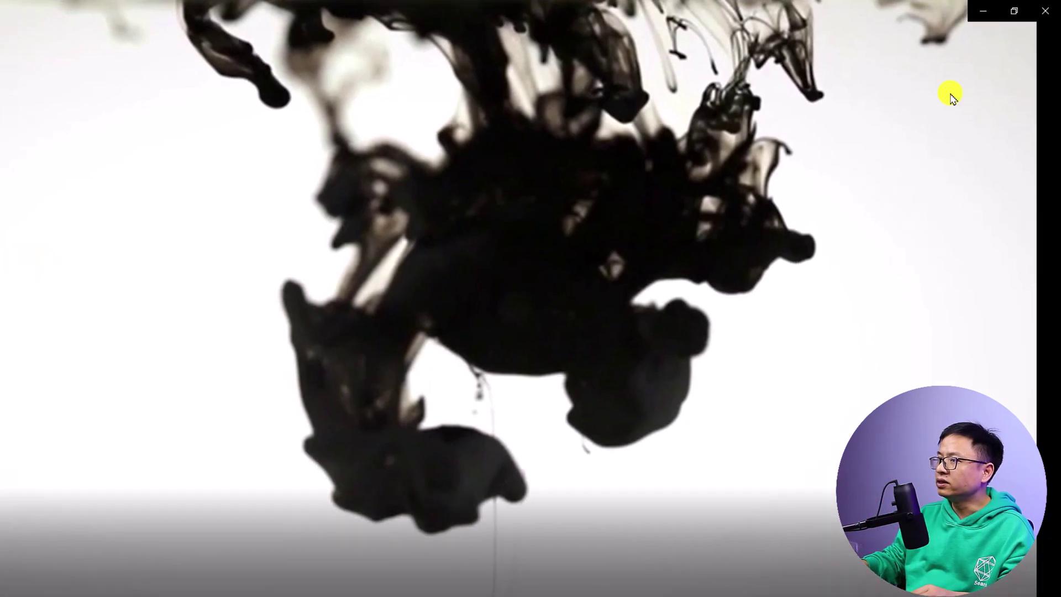
pyautogui.hotkey('alt', 'F4')
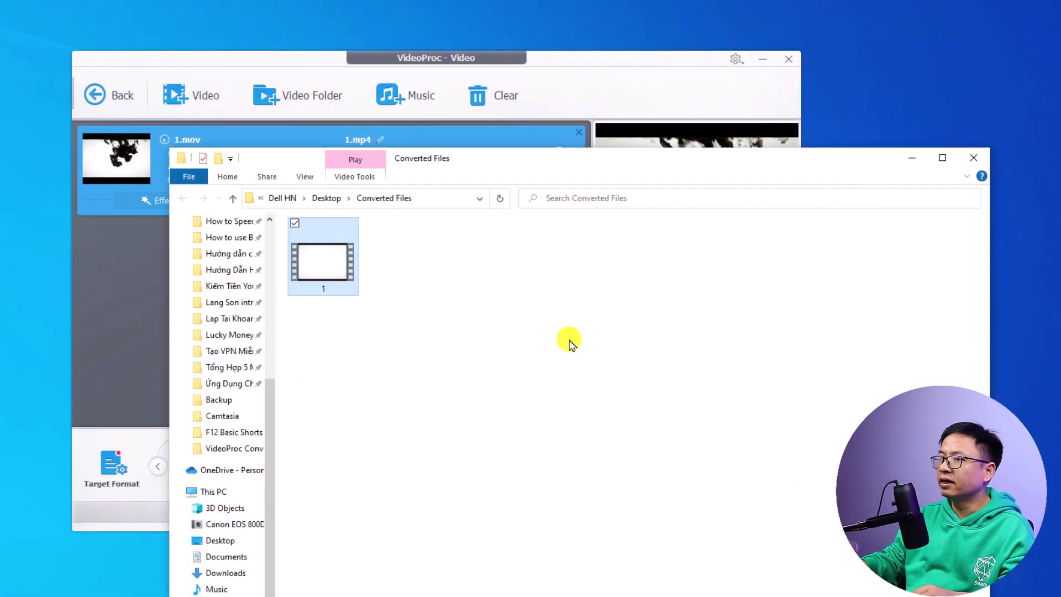
pyautogui.click(973, 160)
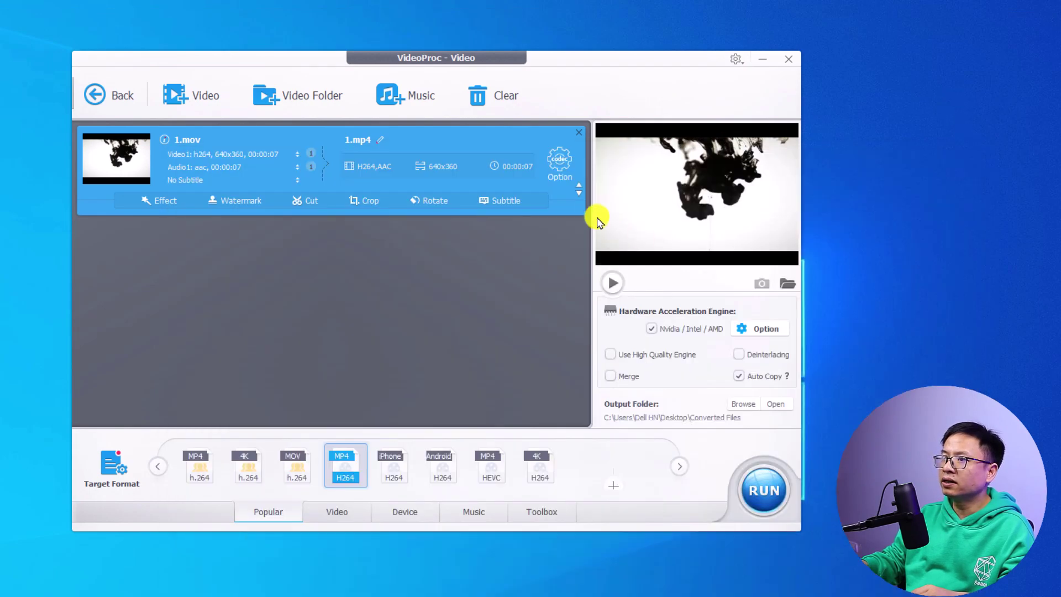
pyautogui.click(578, 134)
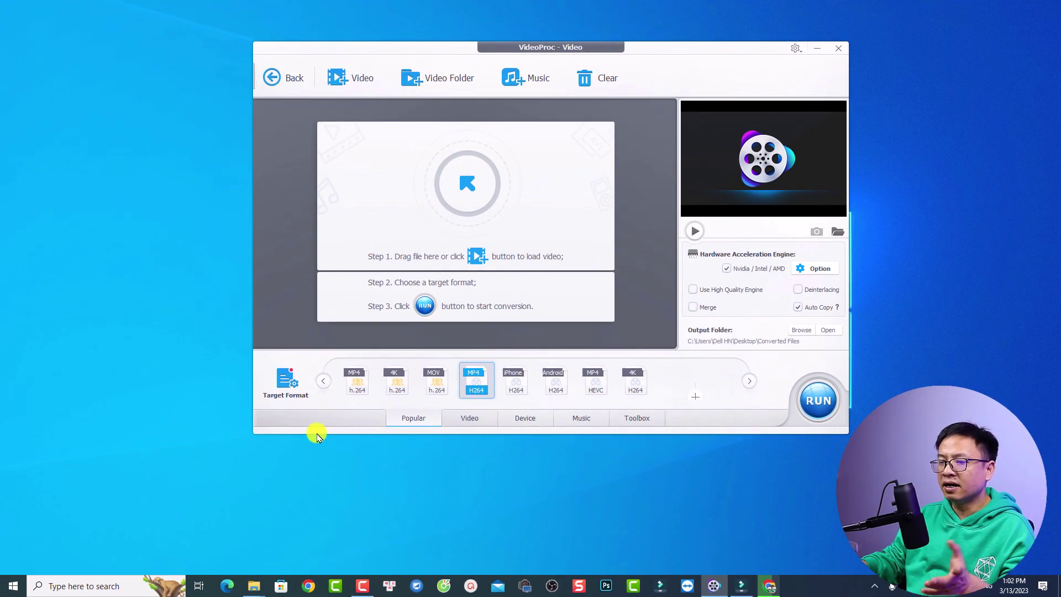
# Step: Select clips 1–31 in the MOV Files folder and drag them into VideoProc's conversion list
pyautogui.click(255, 590)
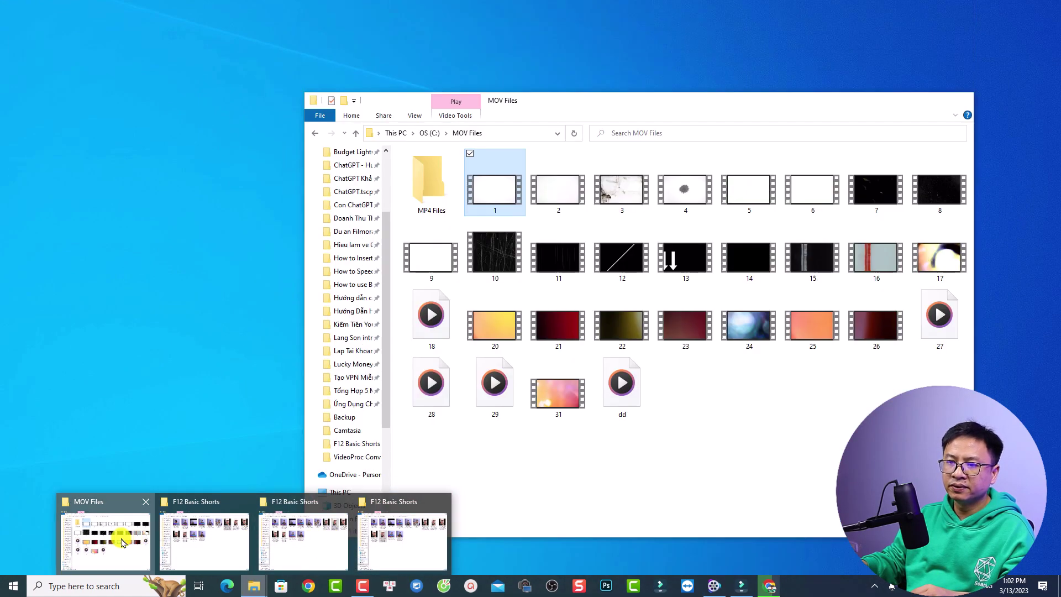
pyautogui.click(122, 543)
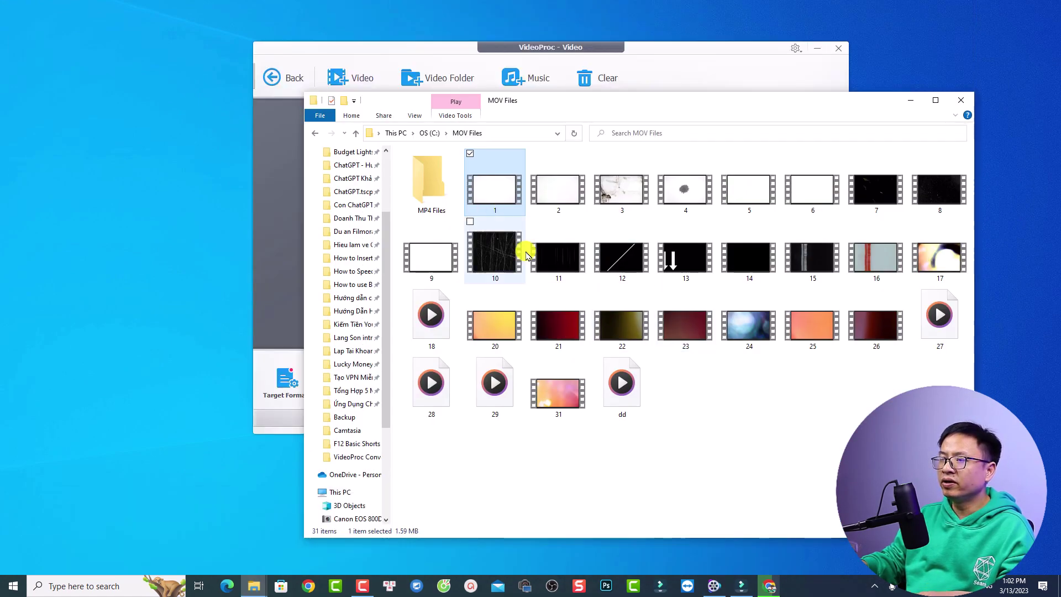
pyautogui.keyDown('shift'); pyautogui.click(564, 400); pyautogui.keyUp('shift')
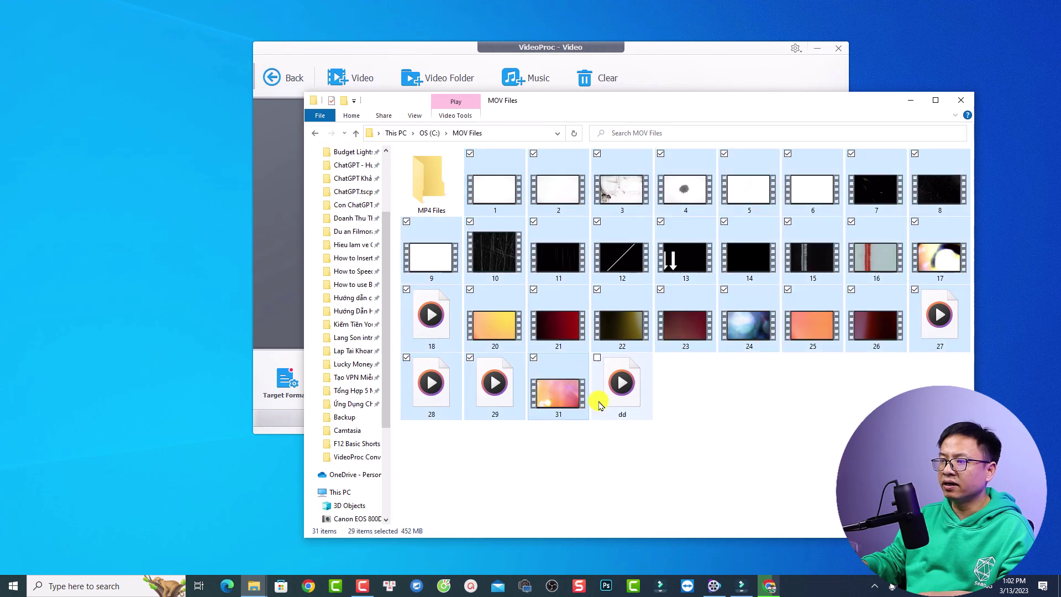
pyautogui.moveTo(554, 104); pyautogui.dragTo(804, 169)
pyautogui.moveTo(808, 271); pyautogui.dragTo(445, 235)
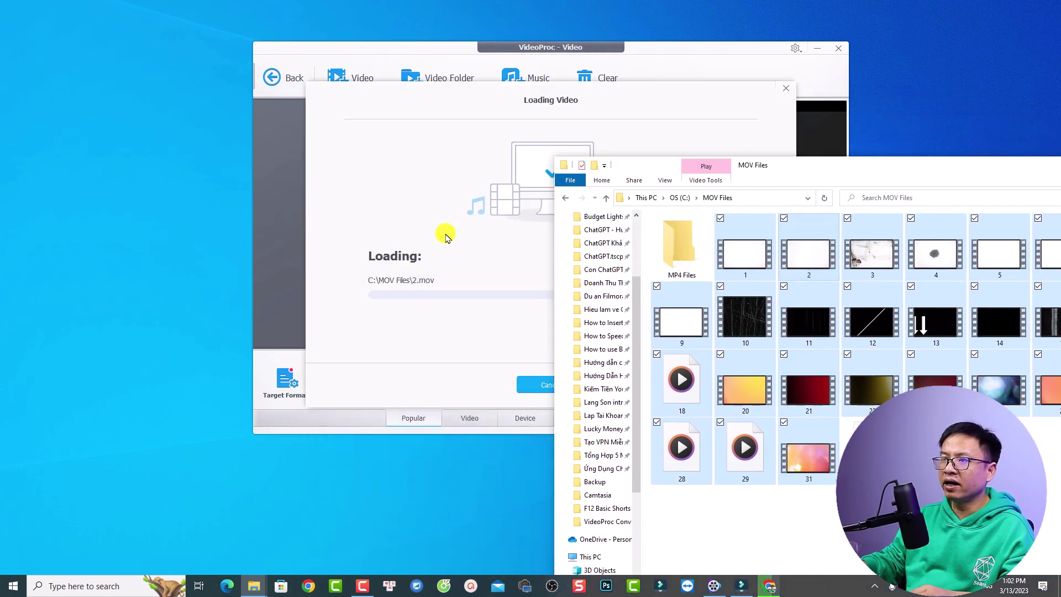
pyautogui.moveTo(948, 178); pyautogui.dragTo(572, 276)
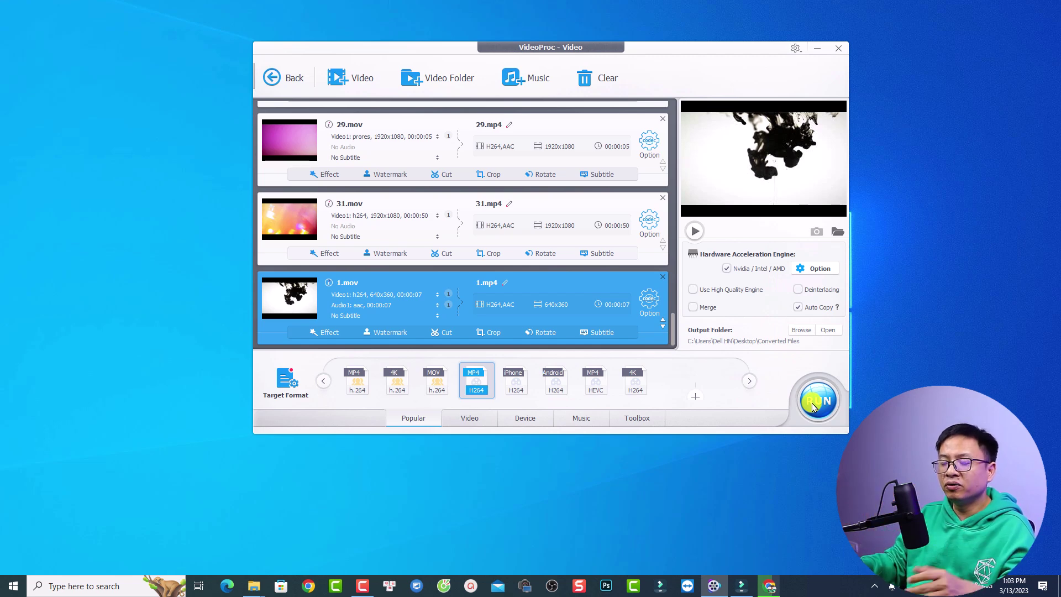
# Step: In the MP4 H264 settings, set High Quality and a Manual 10000 kbps target bit rate
pyautogui.moveTo(492, 368)
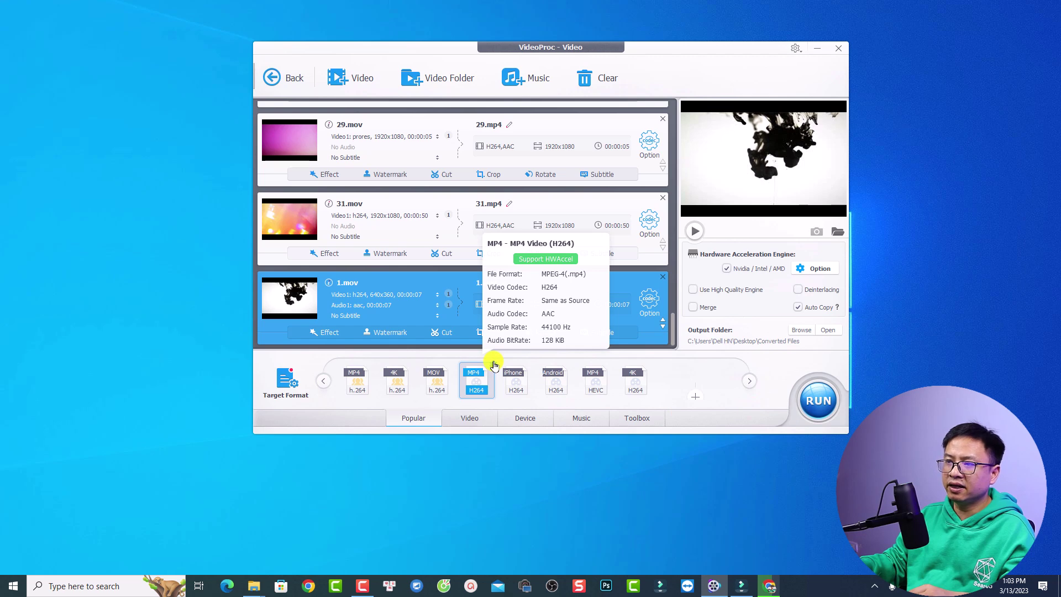
pyautogui.click(493, 364)
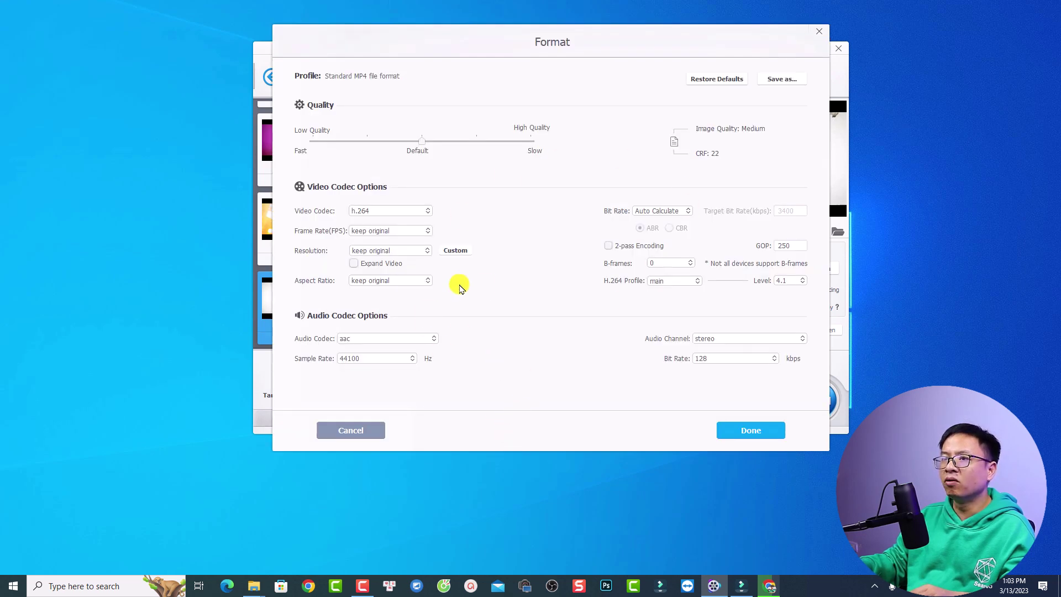
pyautogui.moveTo(423, 145); pyautogui.dragTo(545, 145)
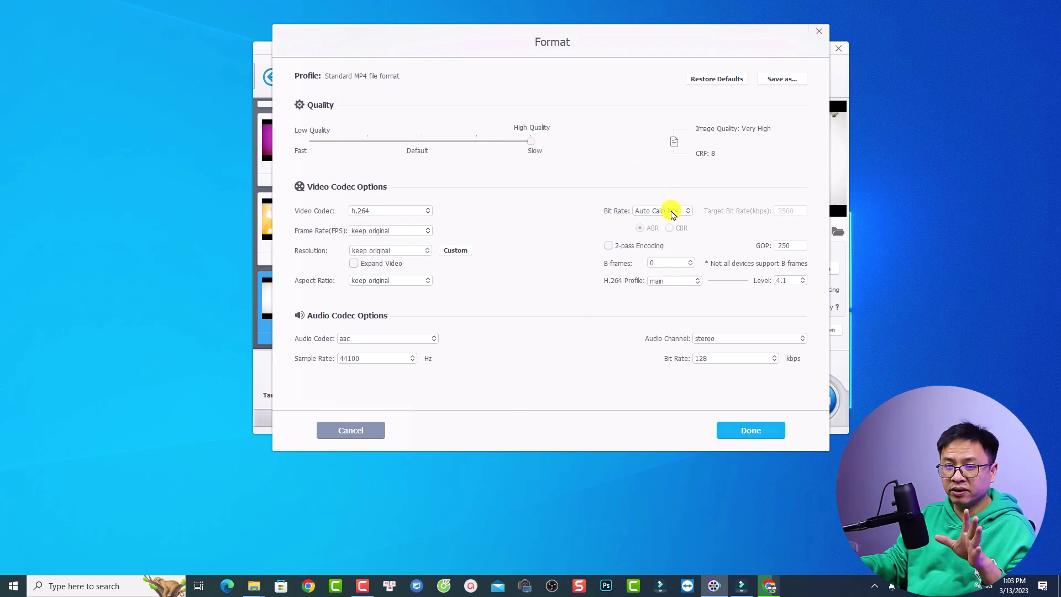
pyautogui.click(673, 212)
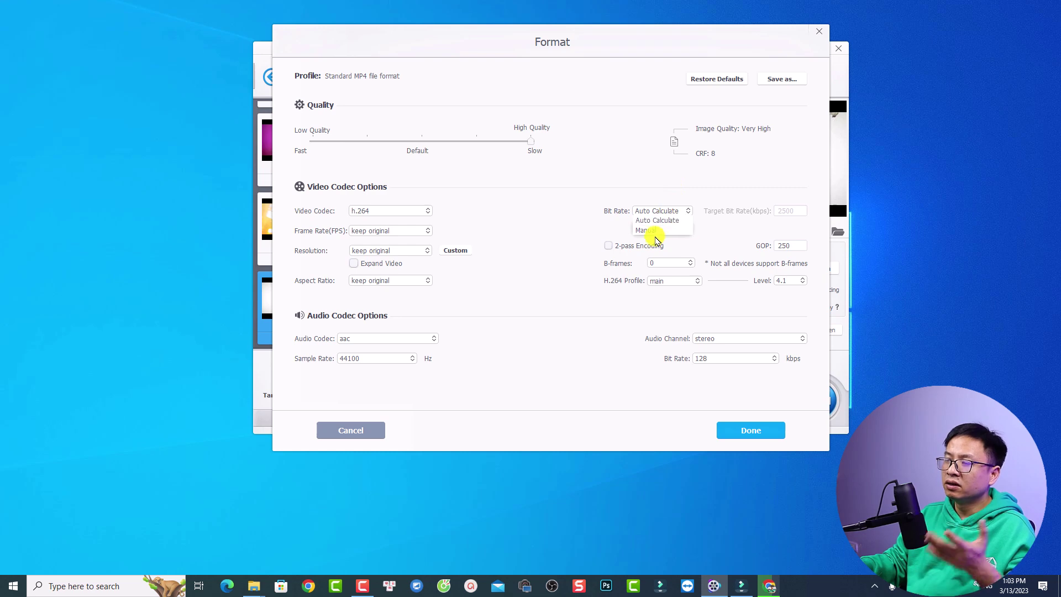
pyautogui.click(652, 231)
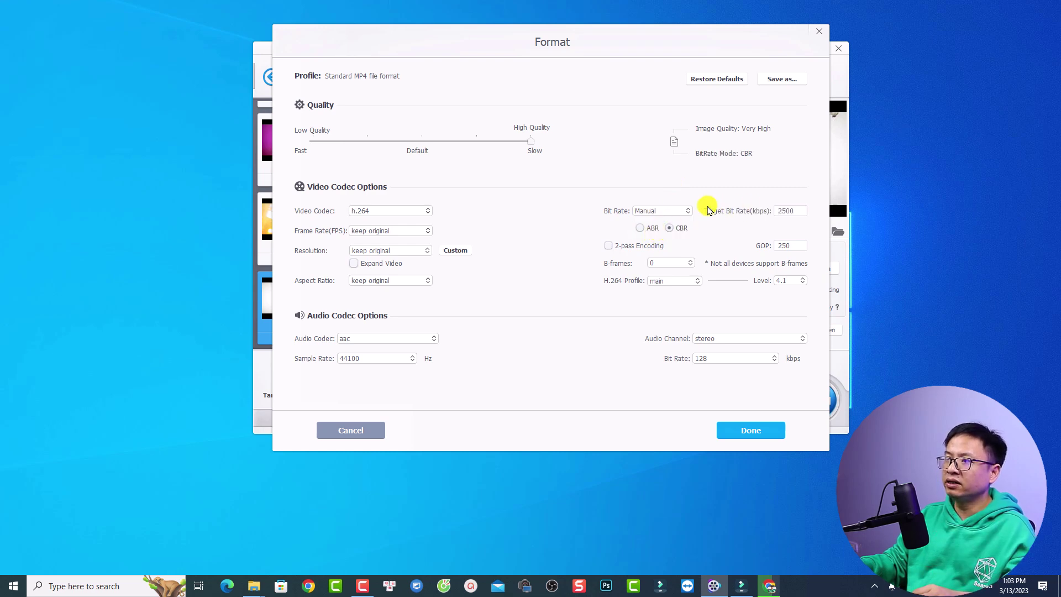
pyautogui.click(791, 210)
pyautogui.press('BackSpace')
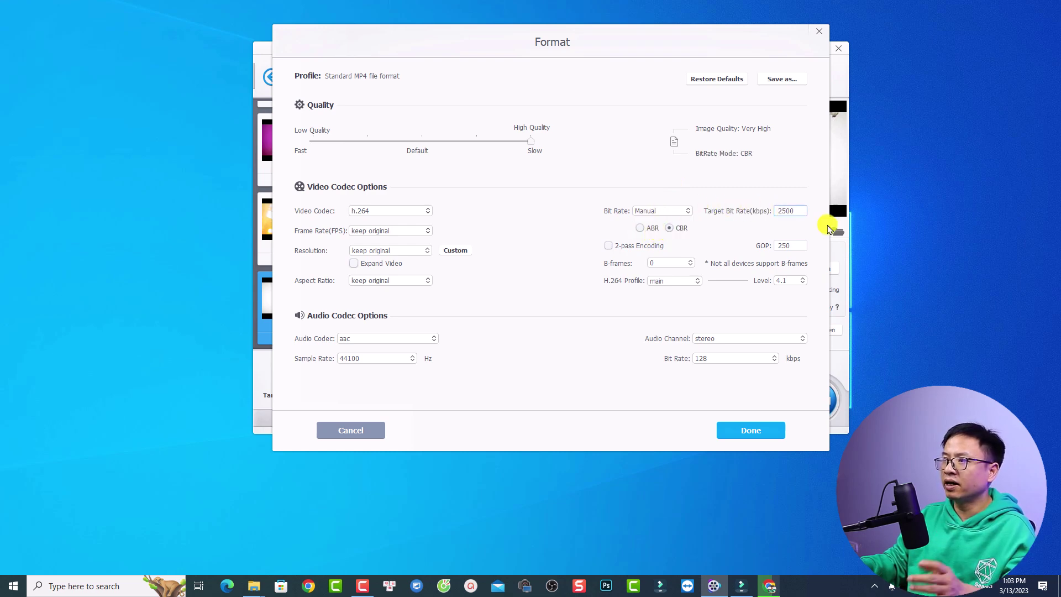
pyautogui.press('BackSpace')
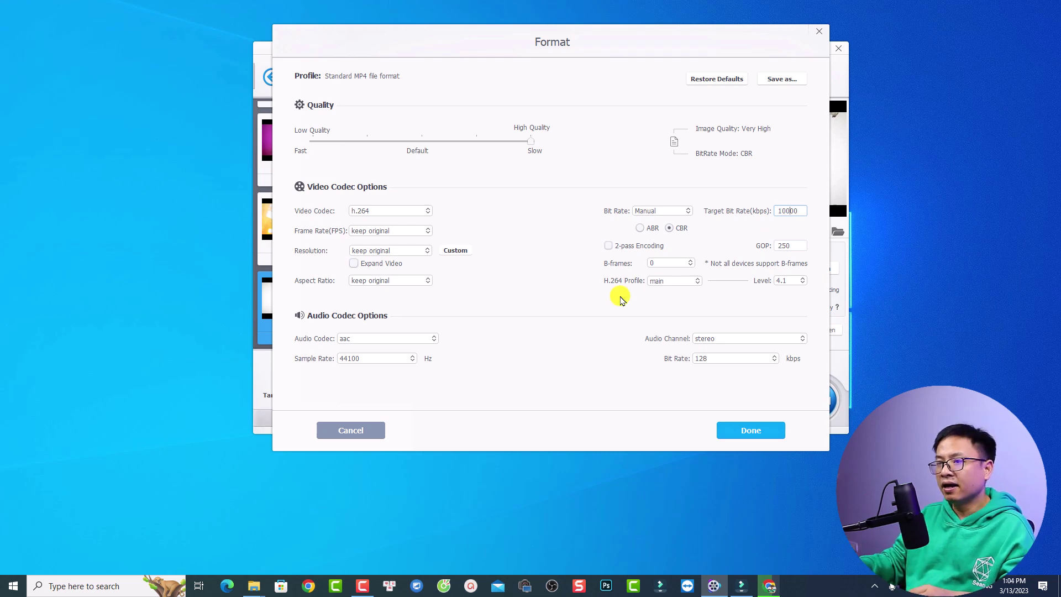
# Step: Confirm the new format settings and run the batch conversion of the 29 clips
pyautogui.click(755, 432)
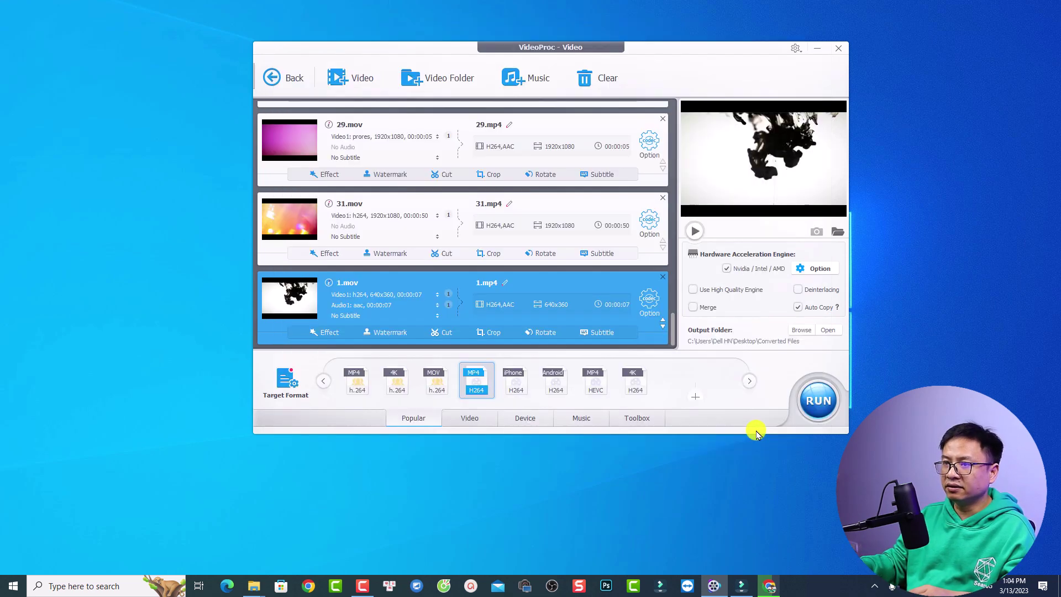
pyautogui.click(814, 411)
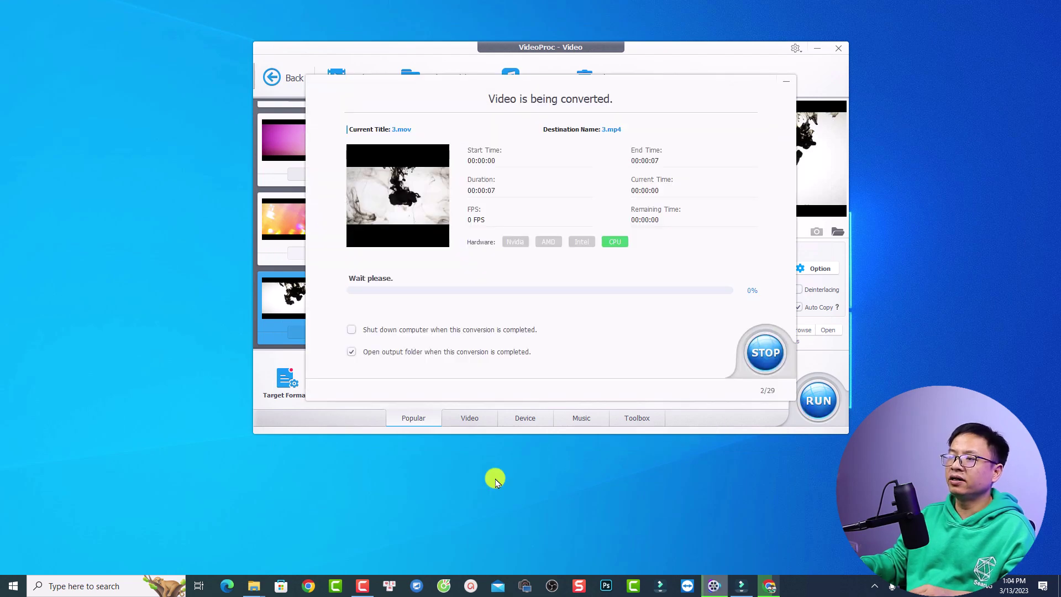